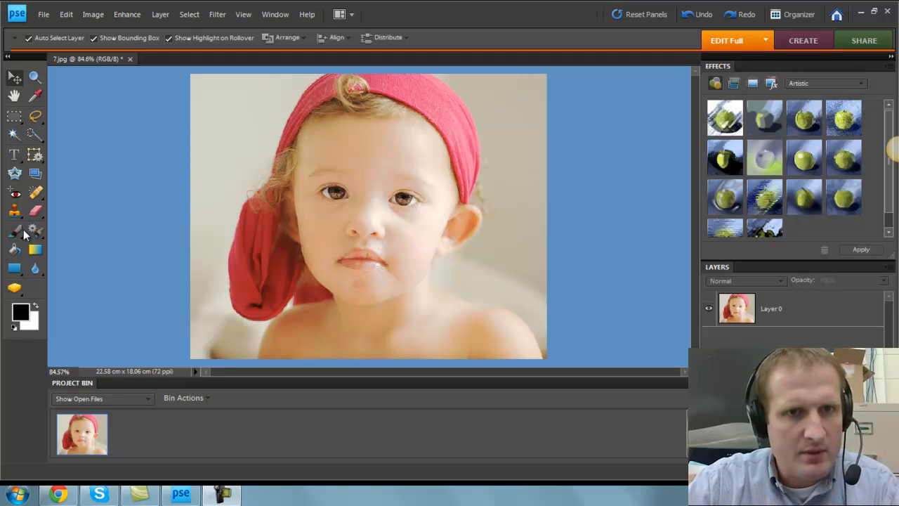
# Set up the Crop tool with a width of 4 in and a height of 6 in
pyautogui.click(35, 155)
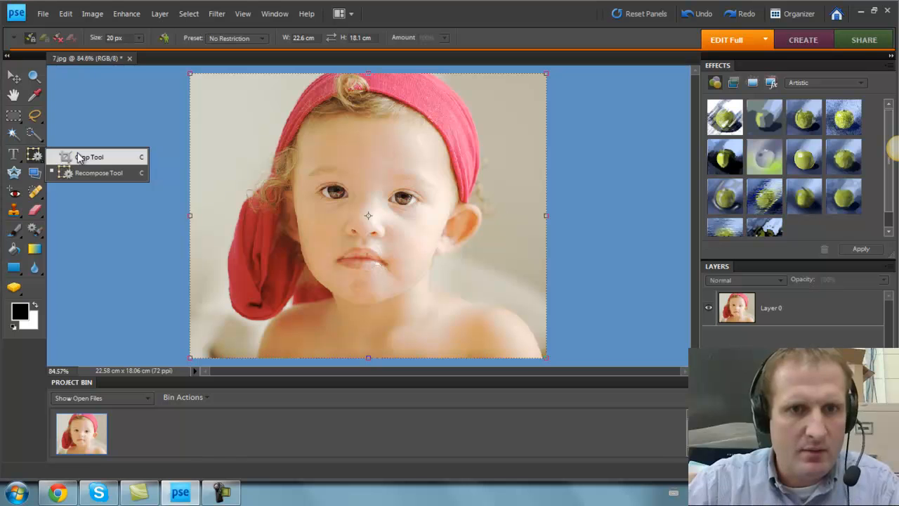
pyautogui.click(76, 155)
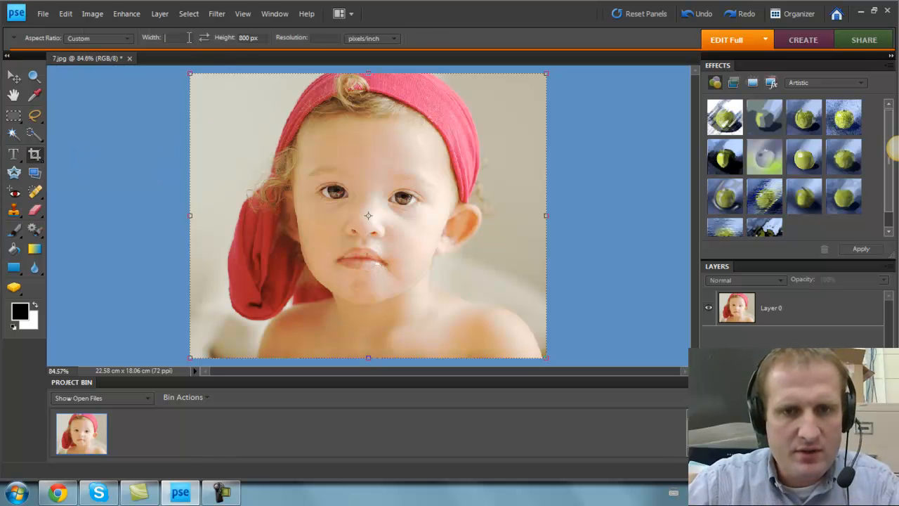
pyautogui.write('4 ')
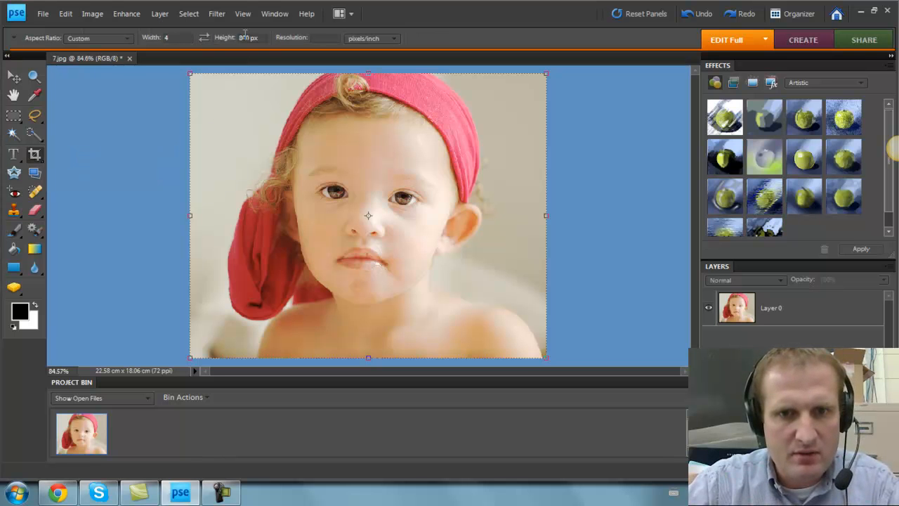
pyautogui.write('in')
pyautogui.press('Tab')
pyautogui.write('6 in')
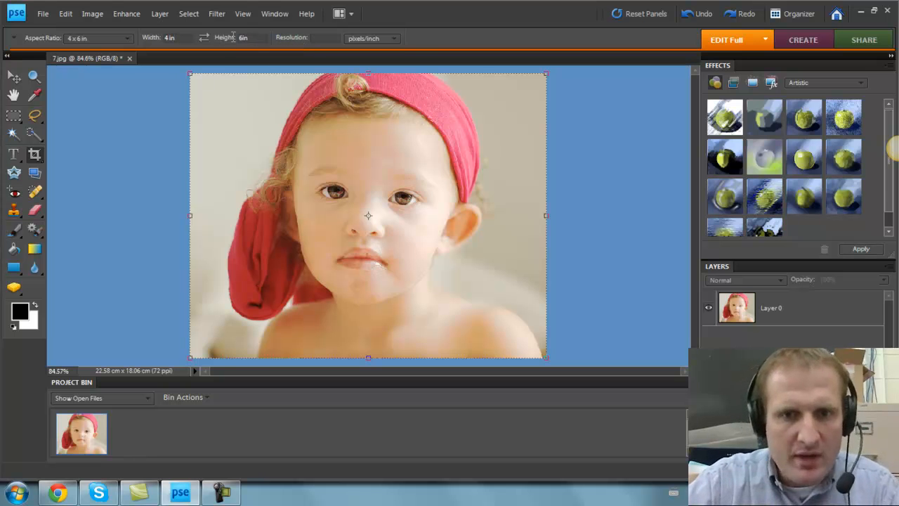
# Crop the photo to a full-height 4 x 6 in frame centred on the child's face
pyautogui.moveTo(239, 74); pyautogui.dragTo(644, 431)
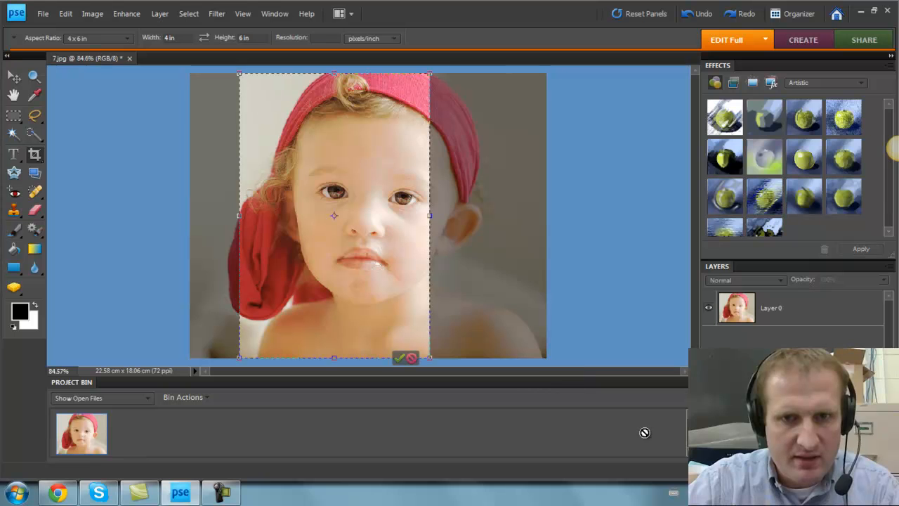
pyautogui.moveTo(317, 268); pyautogui.dragTo(371, 285)
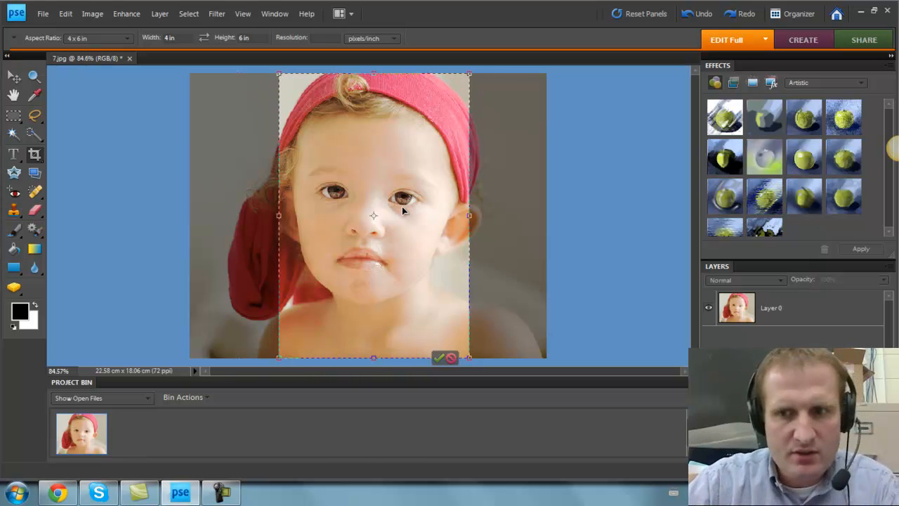
pyautogui.moveTo(413, 192); pyautogui.dragTo(411, 193)
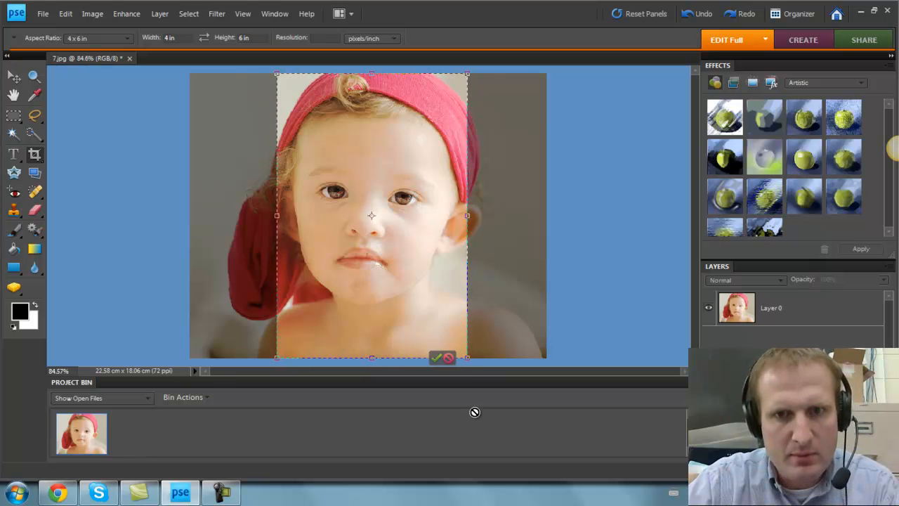
pyautogui.click(437, 357)
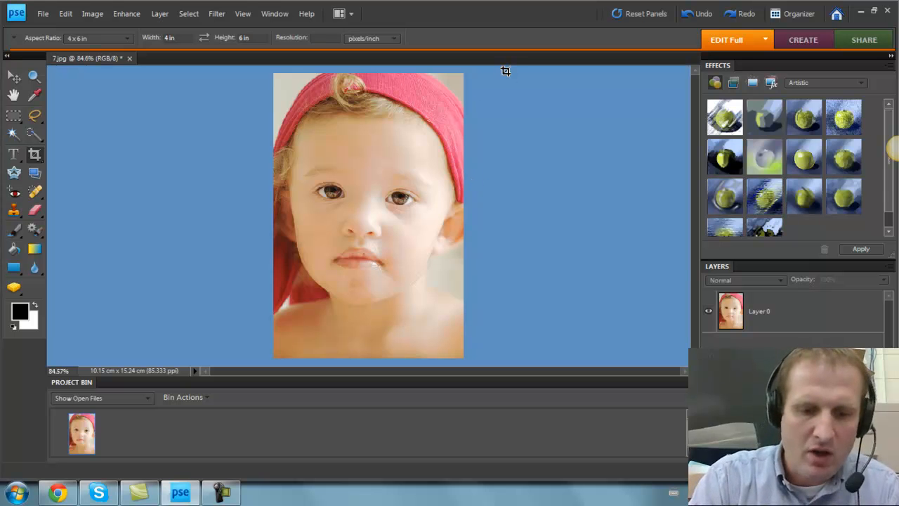
# Inspect the cropped portrait at several magnifications, from a close-up of the eyes to the whole picture
pyautogui.hotkey('ctrl', '=')
pyautogui.hotkey('ctrl', '=')
pyautogui.hotkey('ctrl', '=')
pyautogui.hotkey('ctrl', '=')
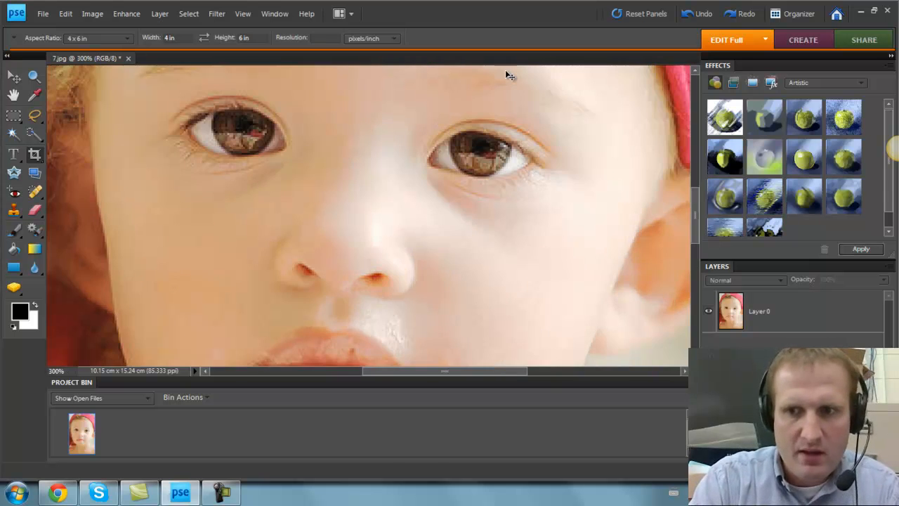
pyautogui.hotkey('ctrl', '-')
pyautogui.hotkey('ctrl', '-')
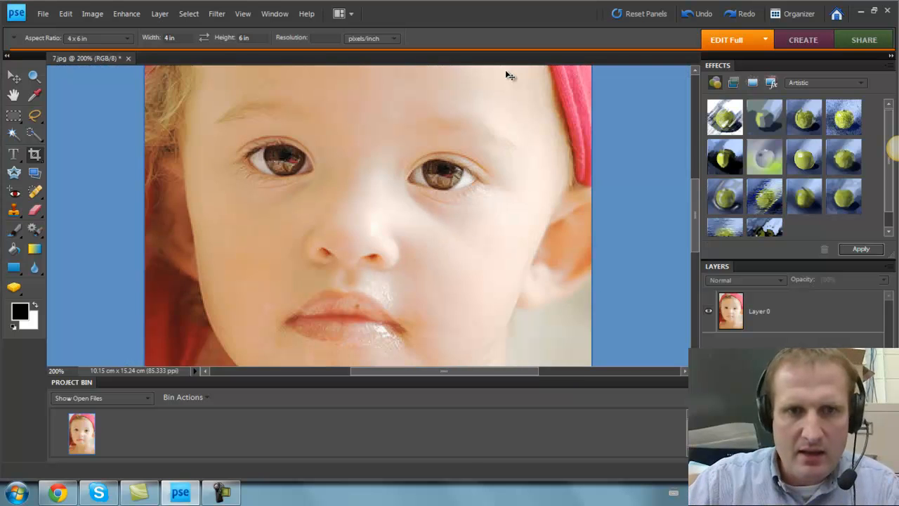
pyautogui.hotkey('ctrl', '-')
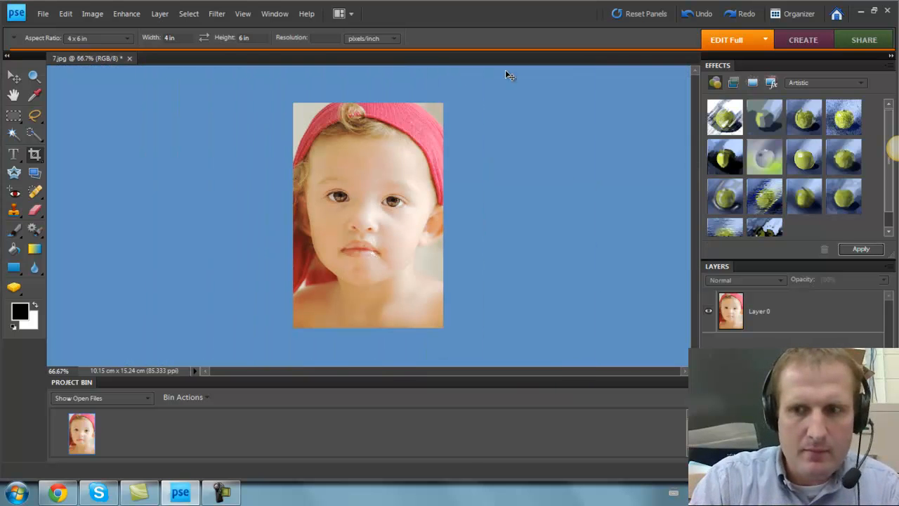
pyautogui.hotkey('ctrl', '=')
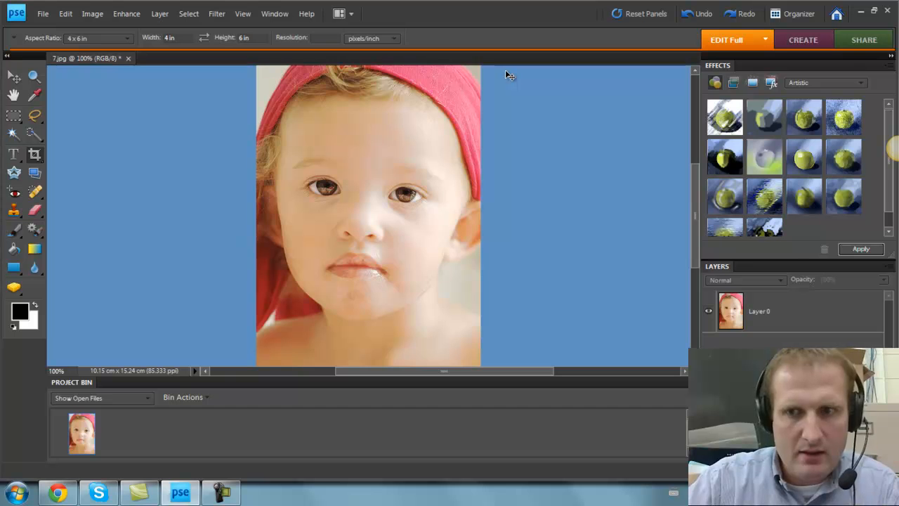
pyautogui.hotkey('ctrl', '-')
pyautogui.hotkey('ctrl', '=')
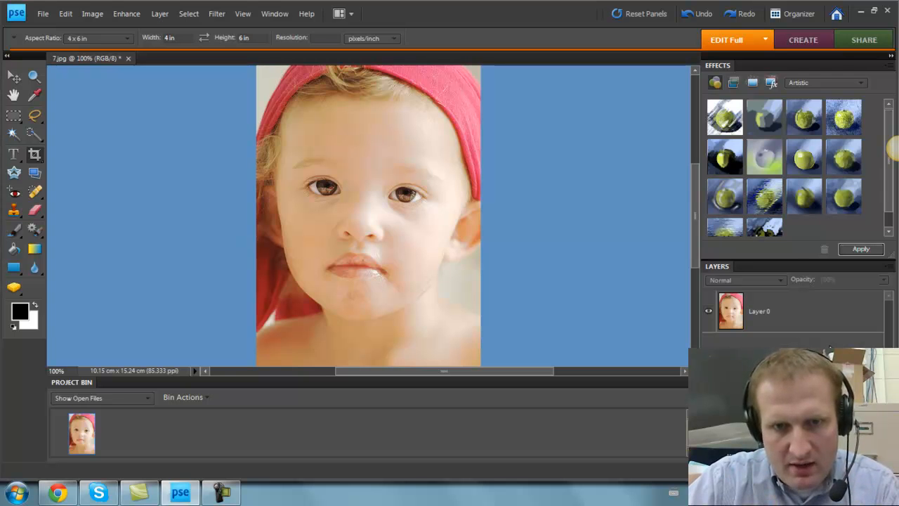
# Select the photo layer and duplicate it
pyautogui.click(16, 80)
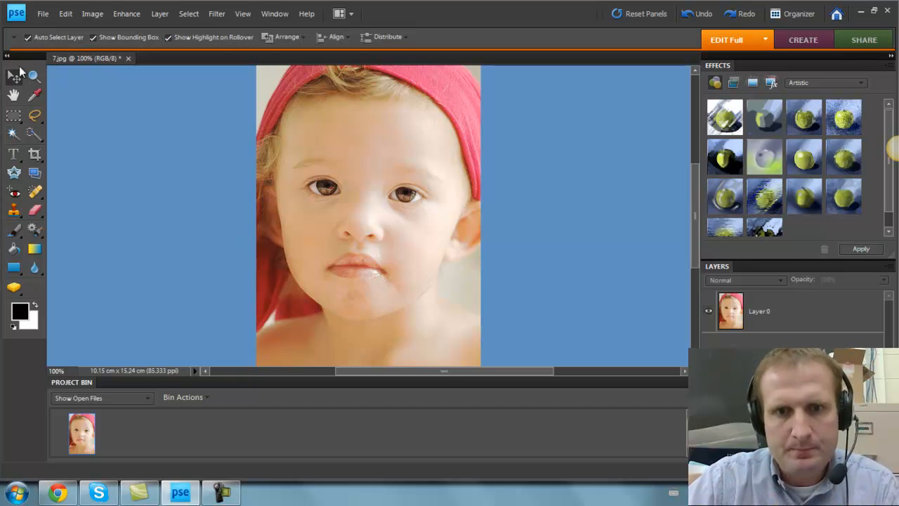
pyautogui.click(467, 306)
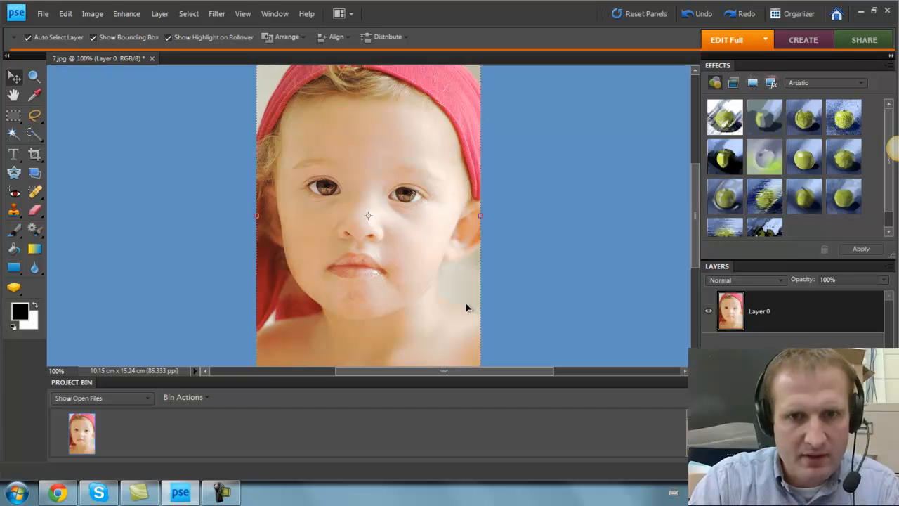
pyautogui.hotkey('ctrl', 'j')
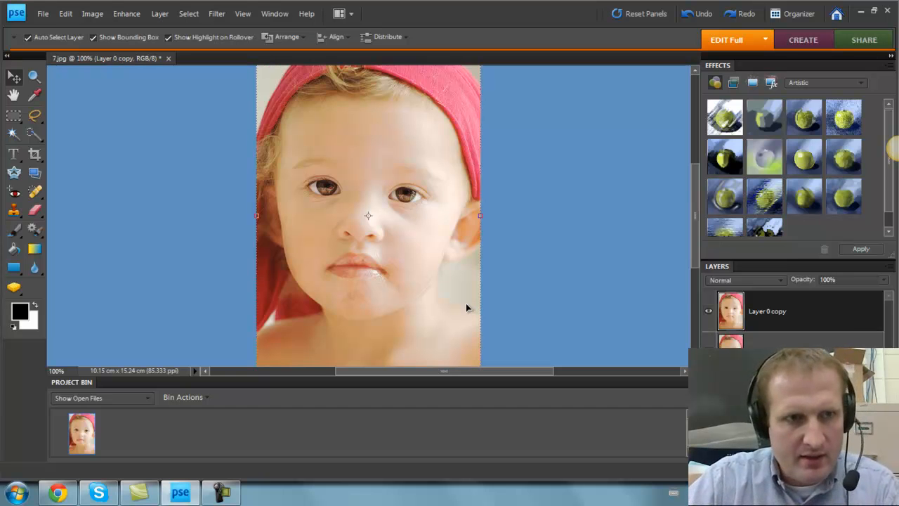
# Darken the duplicated layer with Levels, setting the input black point to 17 and the midtones to 0.74
pyautogui.hotkey('ctrl', 'l')
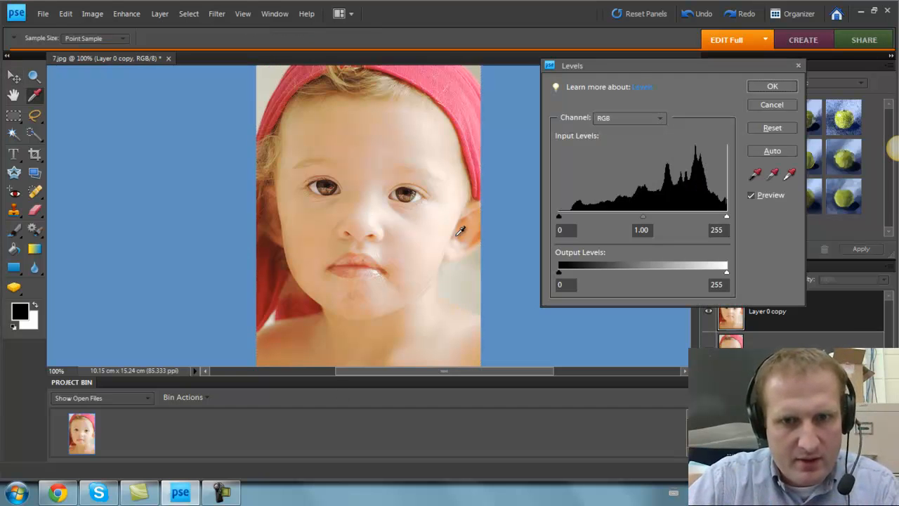
pyautogui.moveTo(626, 65); pyautogui.dragTo(642, 44)
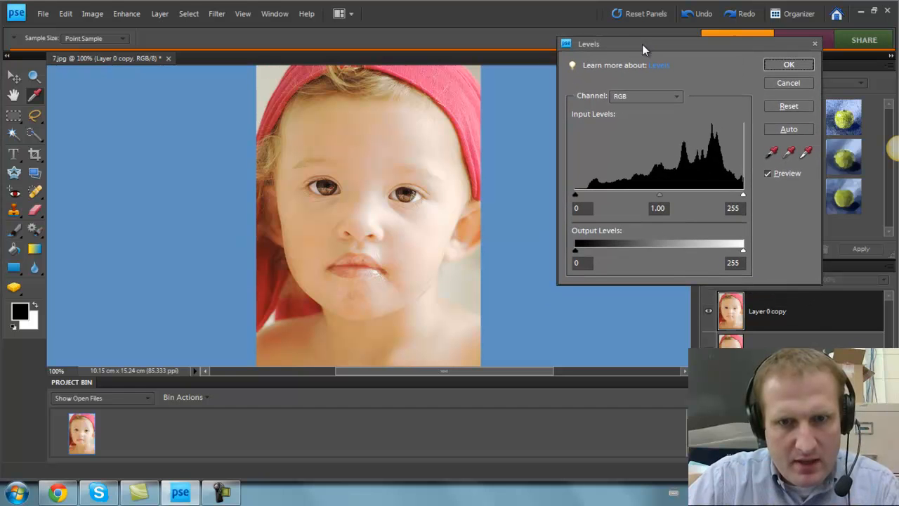
pyautogui.moveTo(575, 194); pyautogui.dragTo(584, 192)
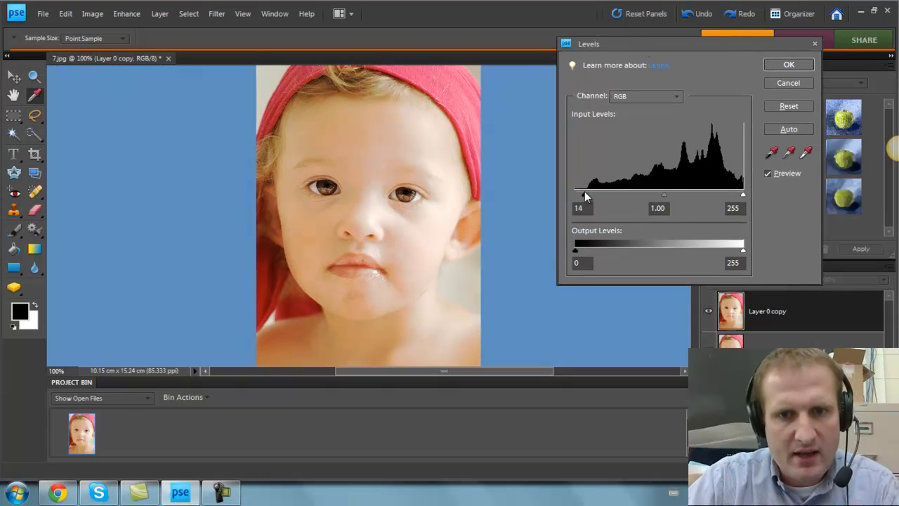
pyautogui.click(587, 192)
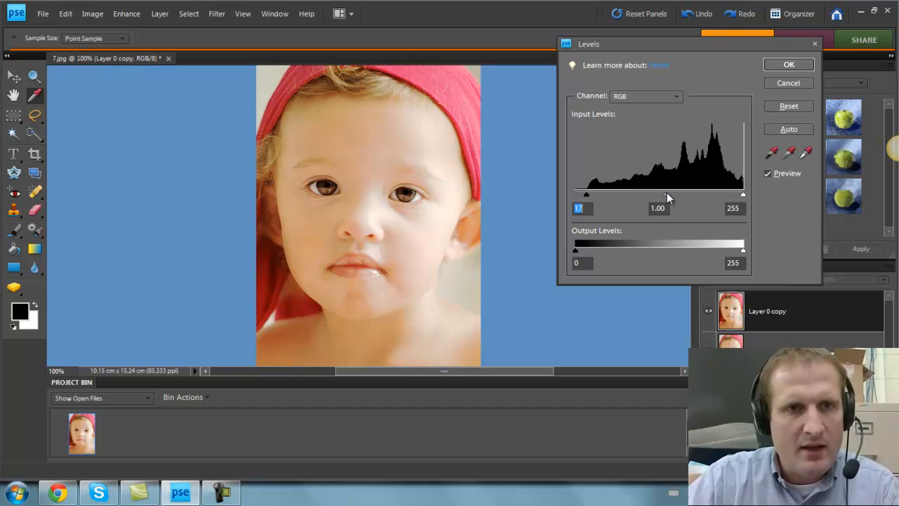
pyautogui.moveTo(666, 193); pyautogui.dragTo(681, 195)
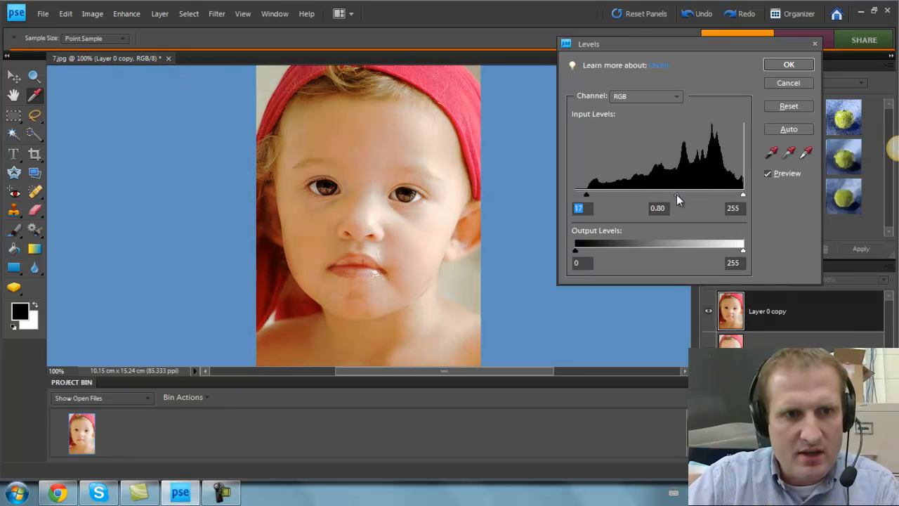
pyautogui.click(679, 193)
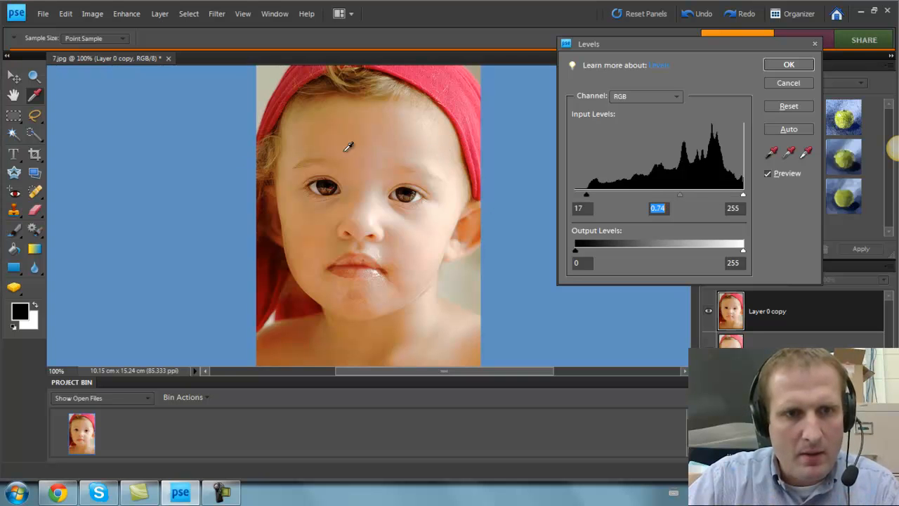
pyautogui.click(793, 65)
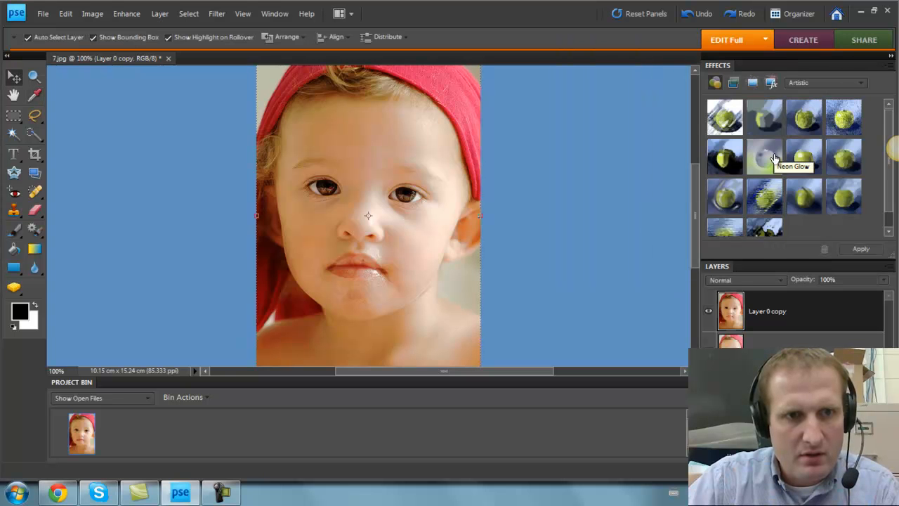
pyautogui.hotkey('ctrl', '-')
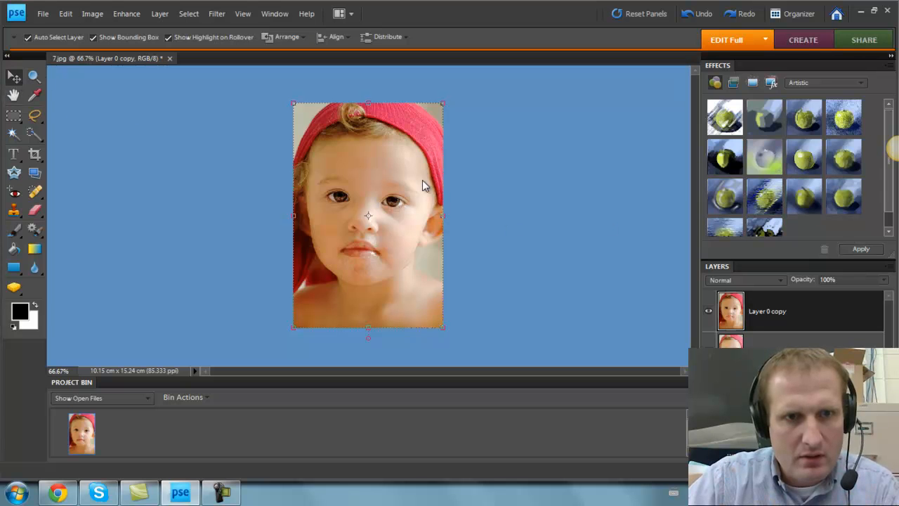
pyautogui.click(785, 339)
pyautogui.click(783, 313)
pyautogui.click(475, 179)
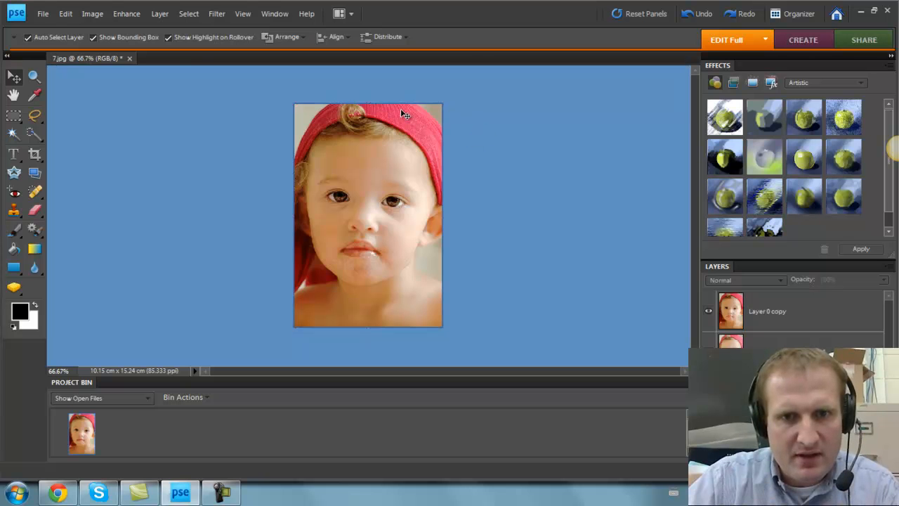
# Try Remove Color on the duplicated layer, then undo it
pyautogui.click(126, 14)
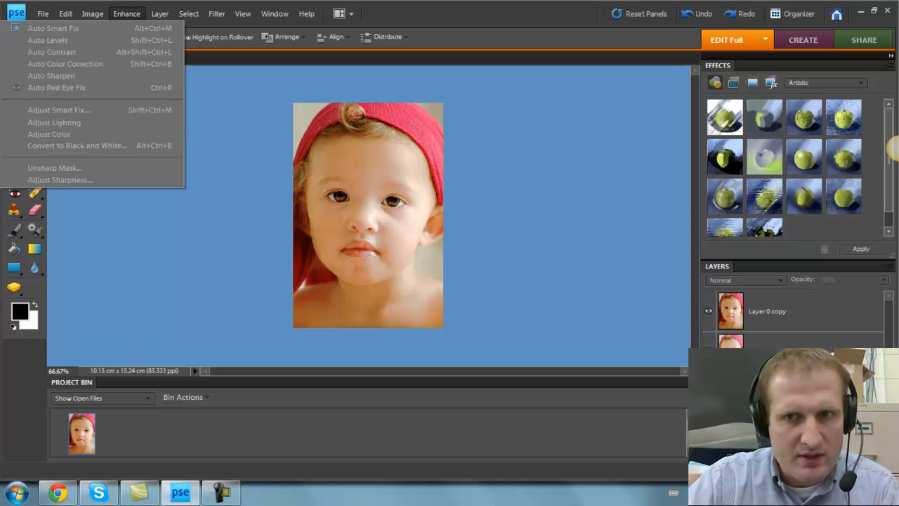
pyautogui.click(772, 315)
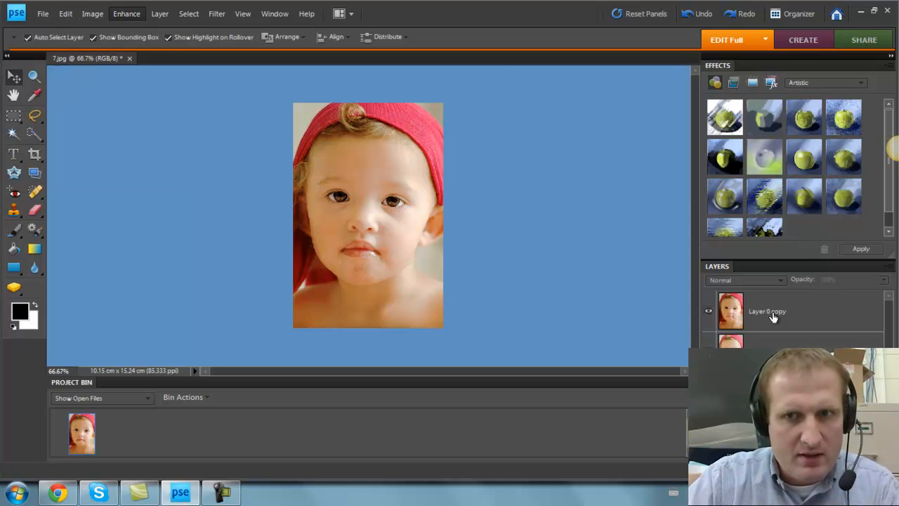
pyautogui.click(127, 13)
pyautogui.moveTo(99, 131)
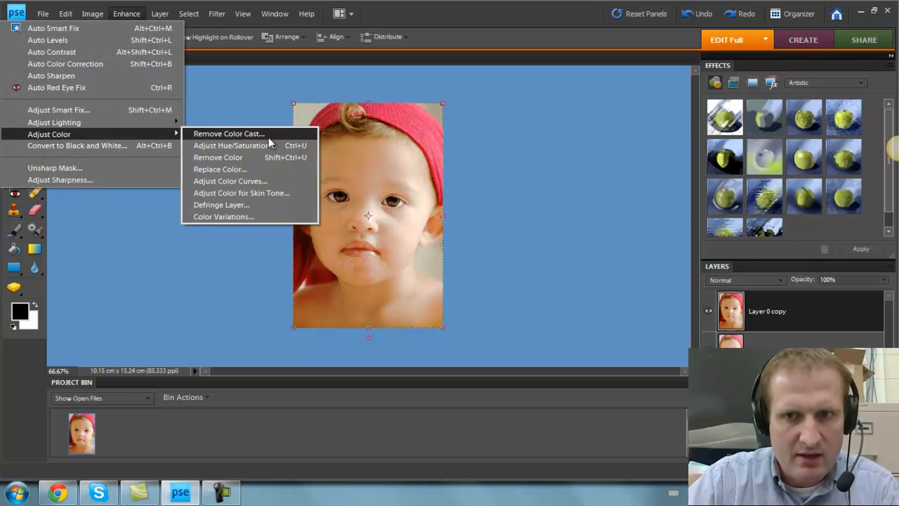
pyautogui.click(259, 160)
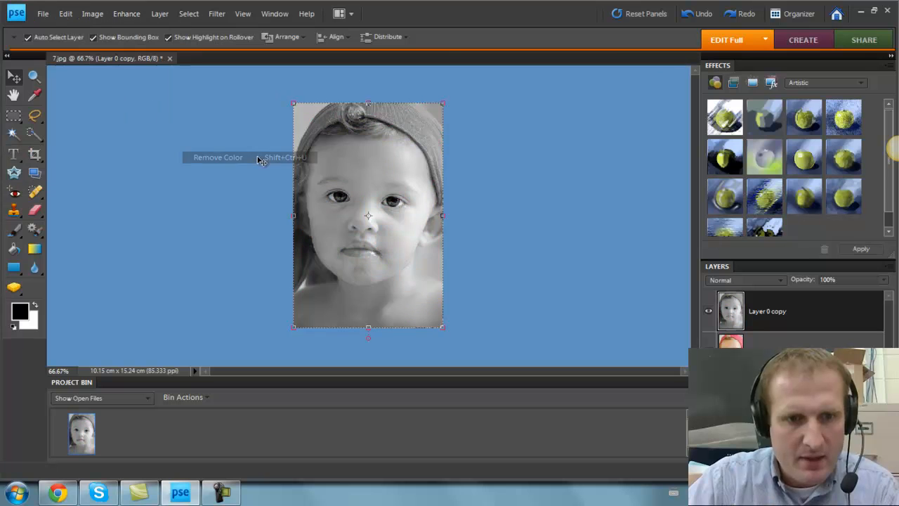
pyautogui.click(473, 165)
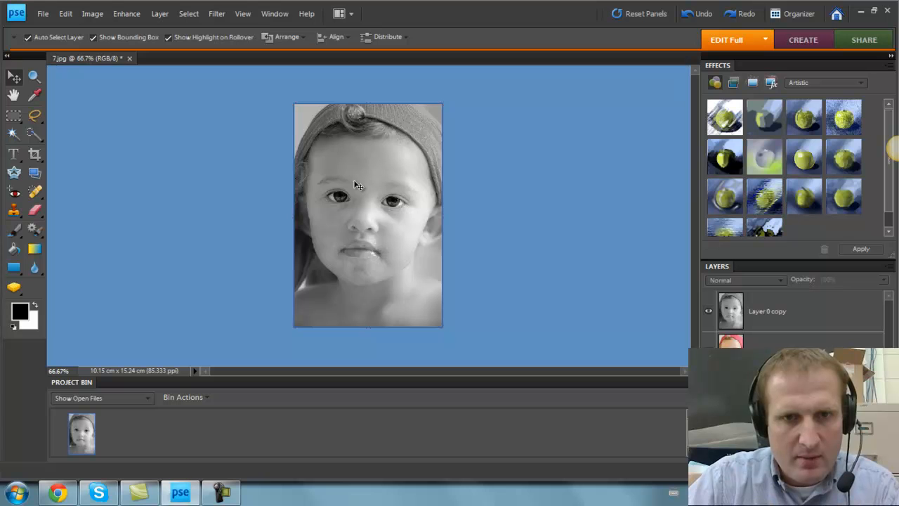
pyautogui.hotkey('ctrl', 'z')
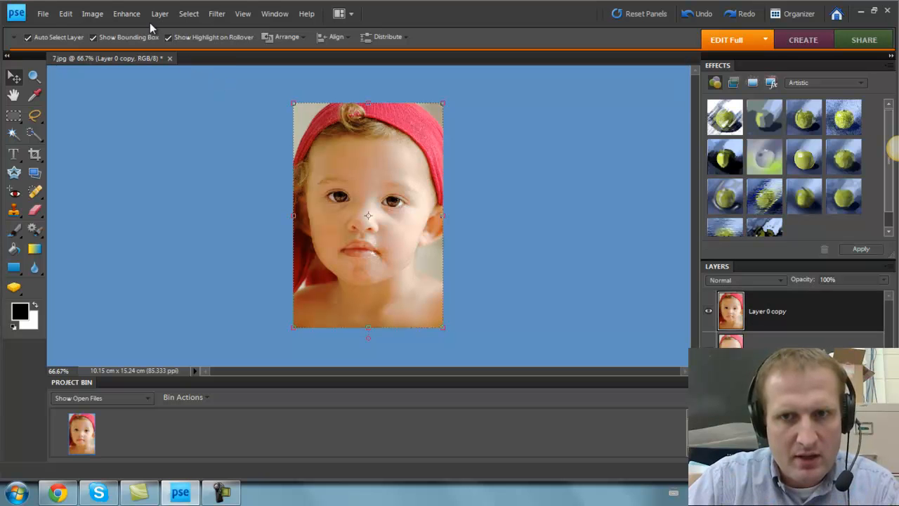
# Convert the duplicated layer to black and white with the Portraits style, after previewing Infrared Effect, Newspaper, Urban/Snapshots and Vivid Landscapes
pyautogui.click(134, 16)
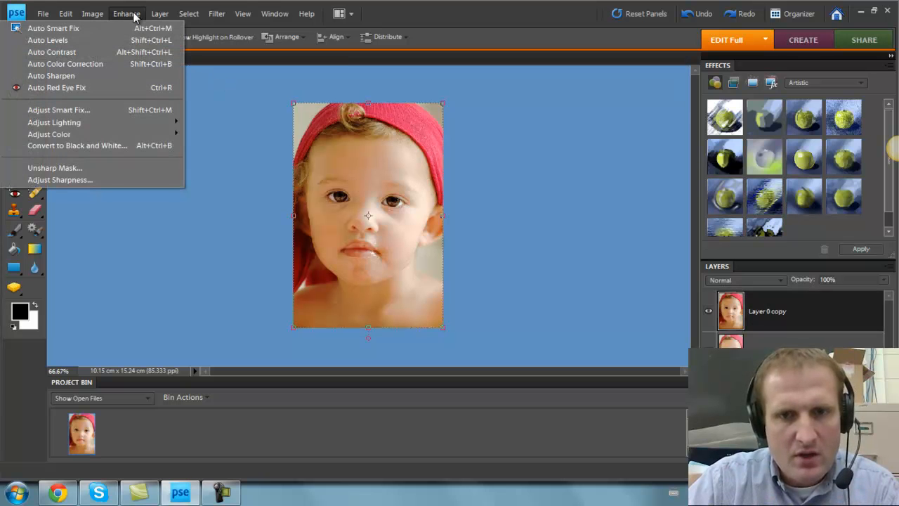
pyautogui.click(130, 146)
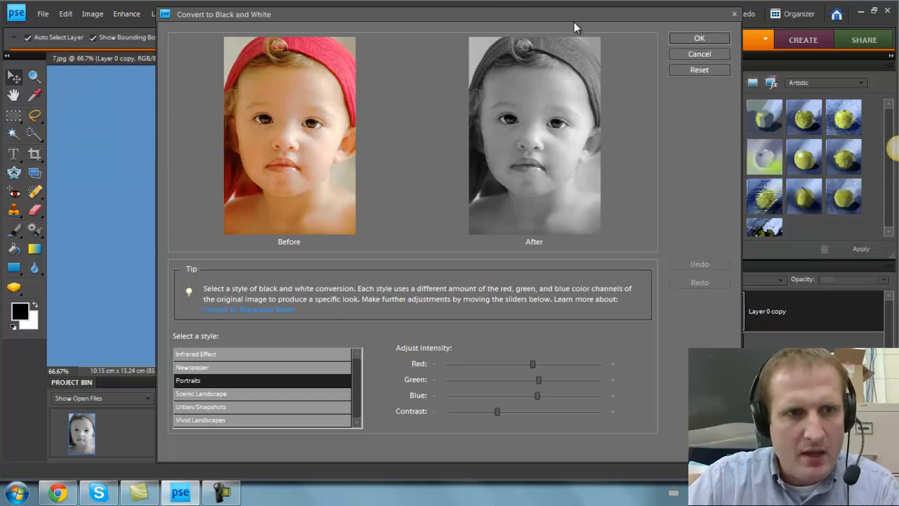
pyautogui.moveTo(406, 14); pyautogui.dragTo(394, 14)
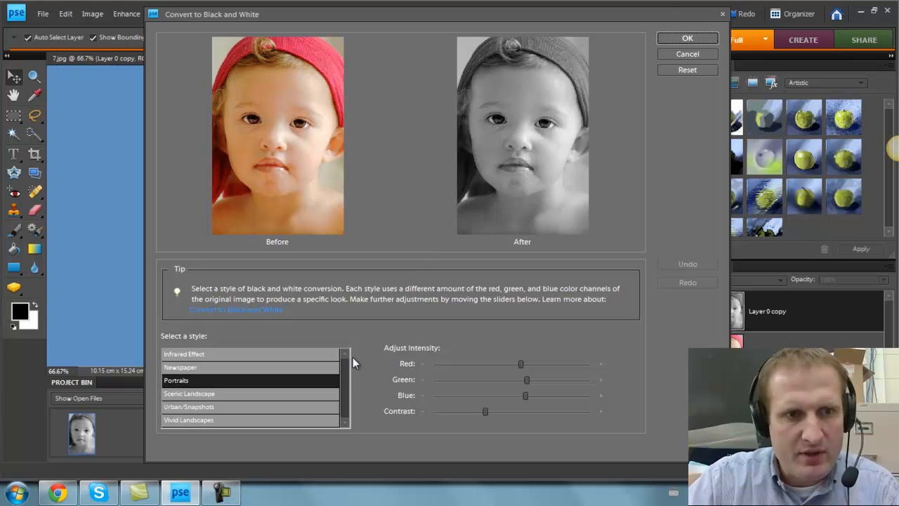
pyautogui.click(192, 356)
pyautogui.click(197, 369)
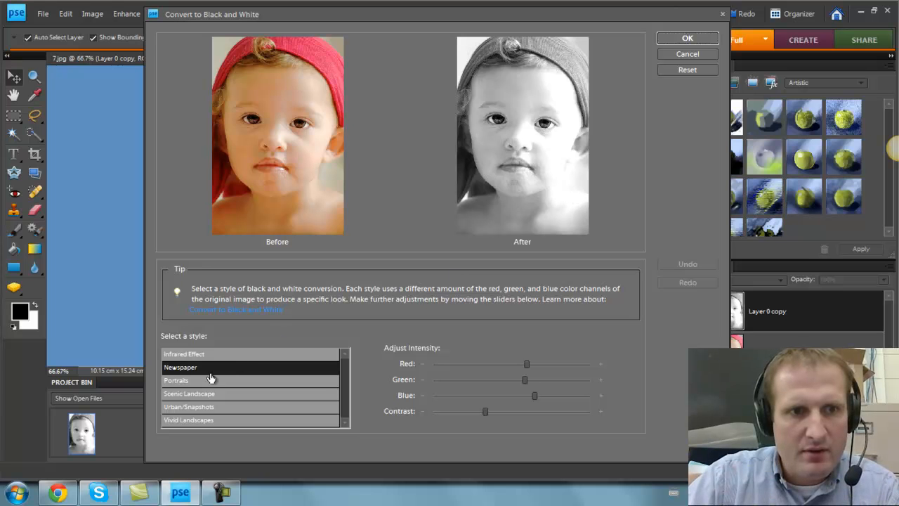
pyautogui.click(192, 407)
pyautogui.click(197, 420)
pyautogui.click(197, 408)
pyautogui.click(176, 381)
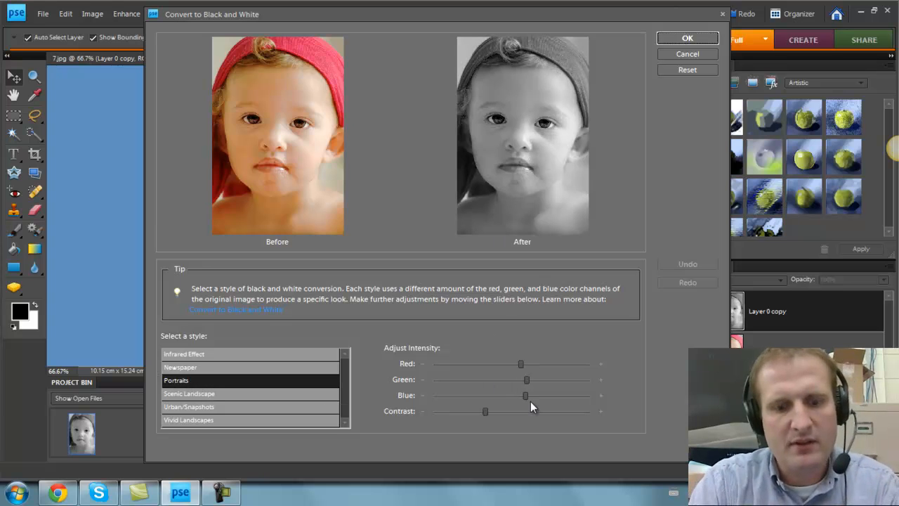
pyautogui.moveTo(526, 379)
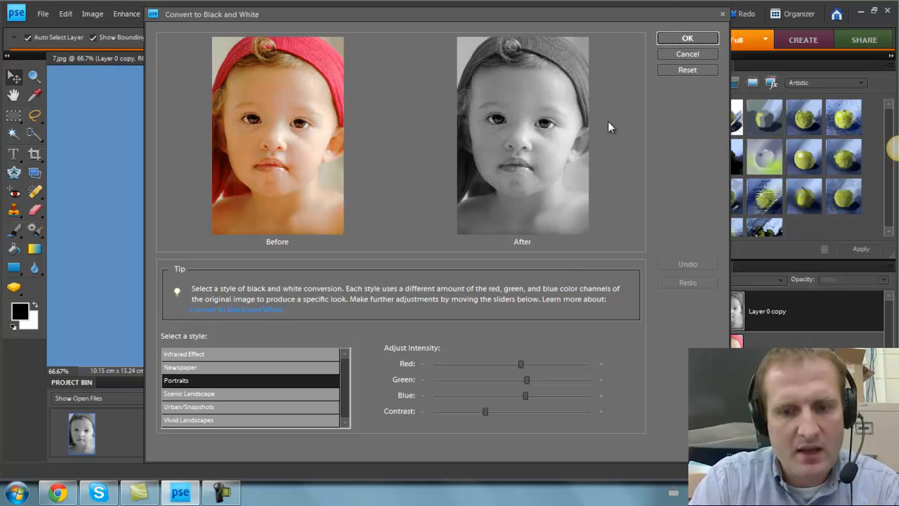
pyautogui.click(682, 38)
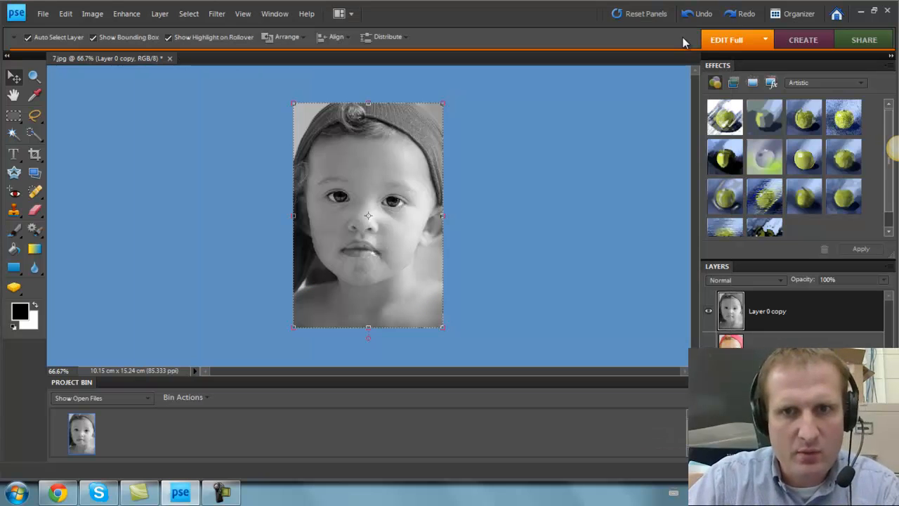
pyautogui.click(527, 171)
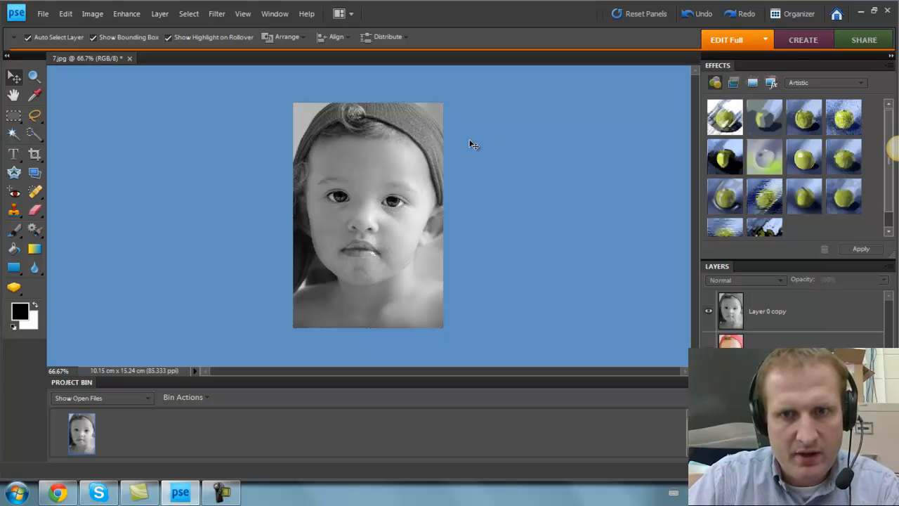
# Resample the whole picture with the Crop tool to a height of 800 px, leaving the width empty
pyautogui.click(34, 153)
pyautogui.moveTo(178, 38); pyautogui.dragTo(152, 38)
pyautogui.press('BackSpace')
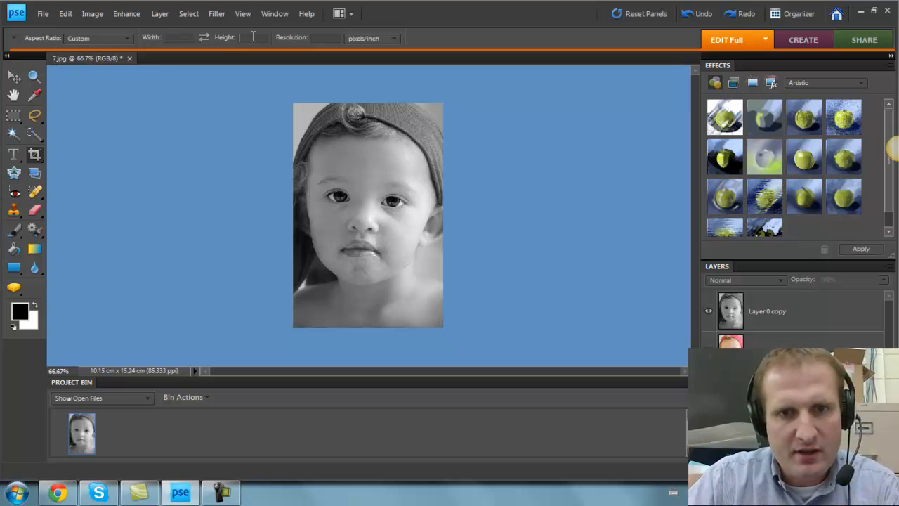
pyautogui.click(253, 38)
pyautogui.write('800px')
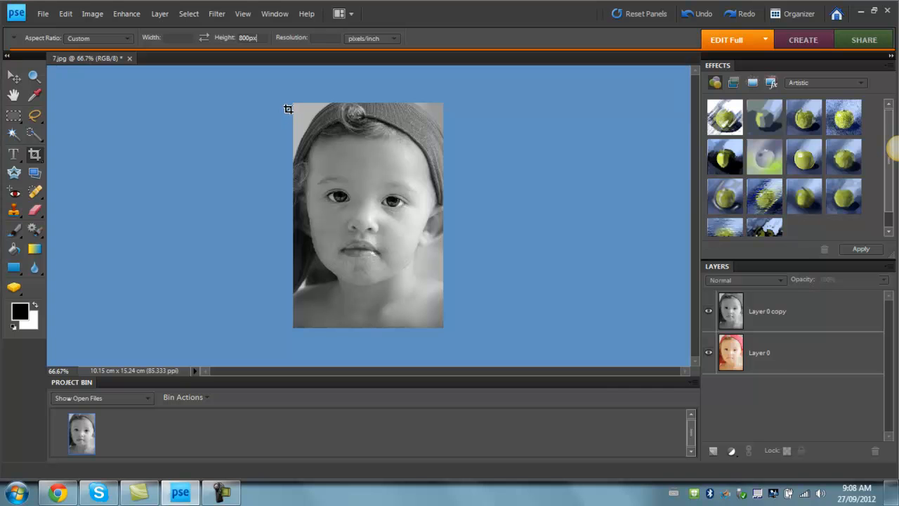
pyautogui.press('Return')
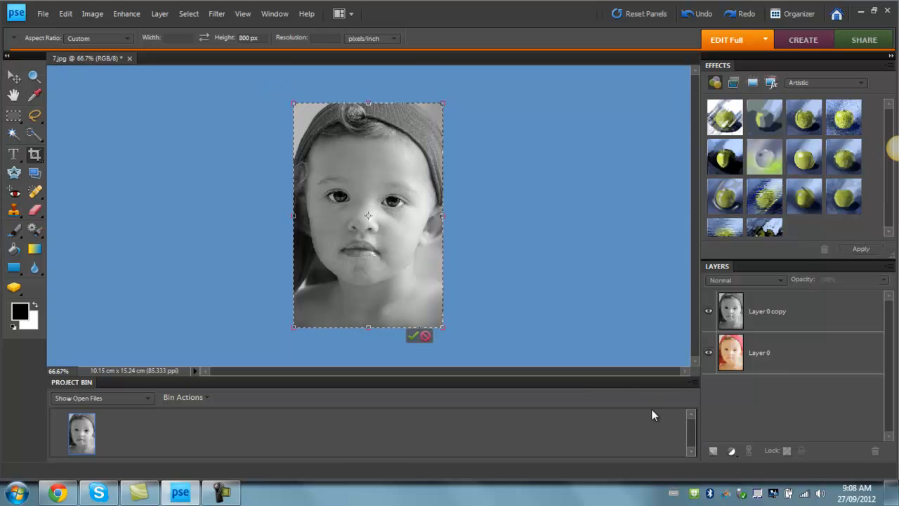
pyautogui.click(412, 335)
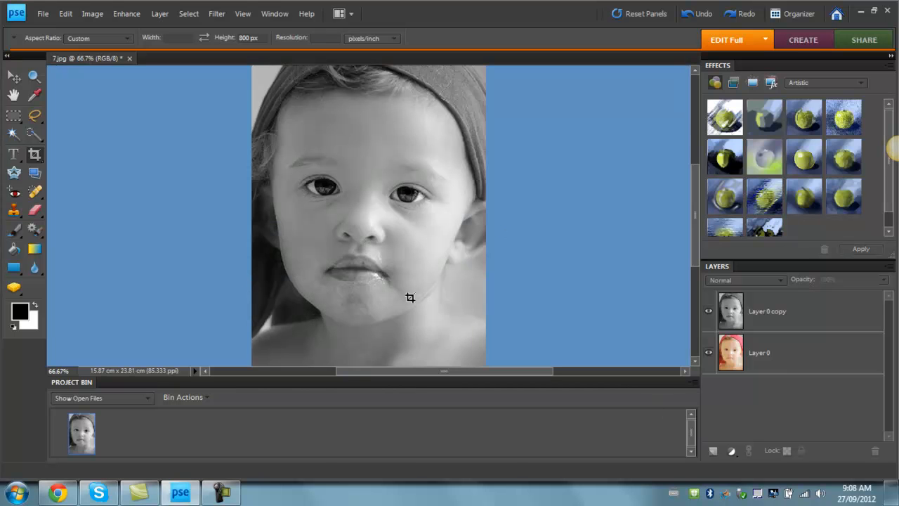
pyautogui.hotkey('ctrl', '-')
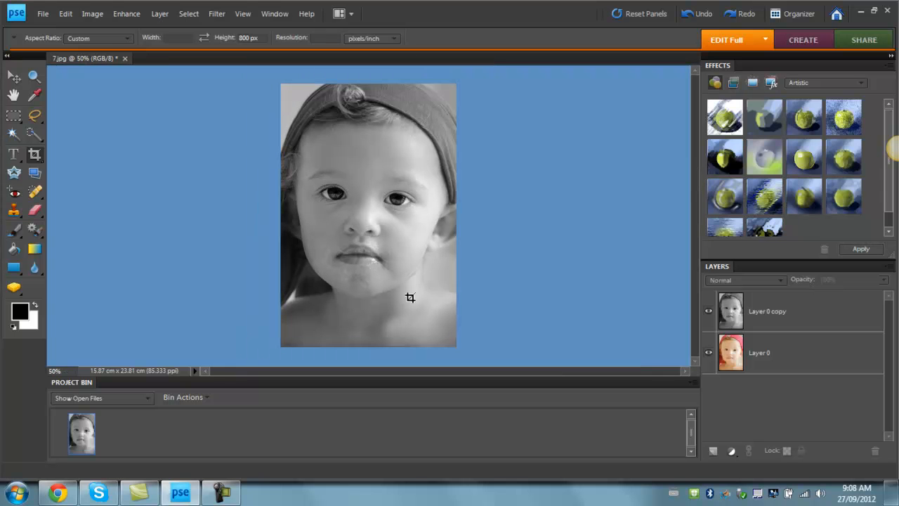
# Save a JPEG copy of the portrait to the Desktop as sidelightingportrait_w with quality 9 (High) and the Baseline ("Standard") format
pyautogui.click(42, 15)
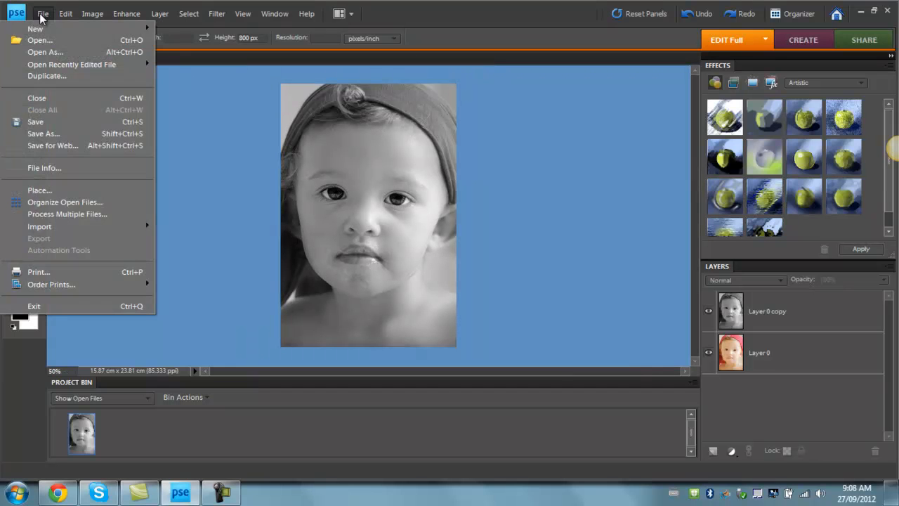
pyautogui.click(57, 133)
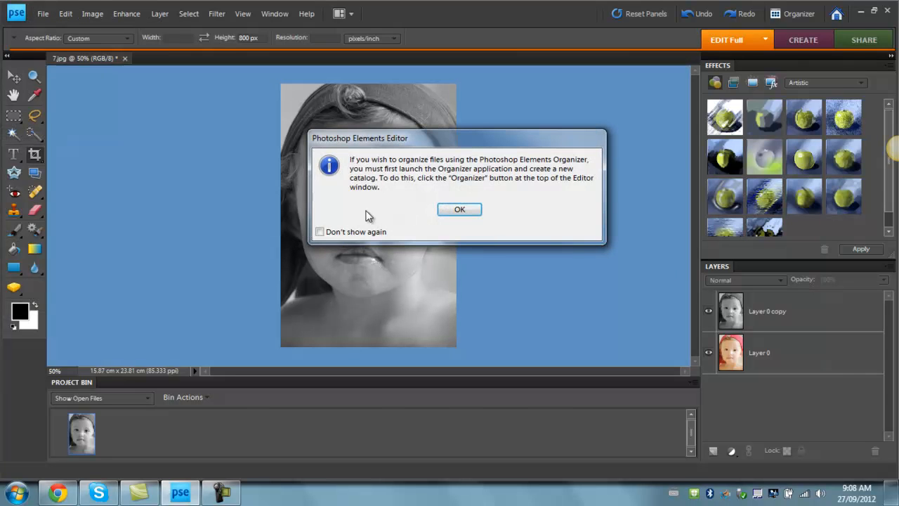
pyautogui.click(457, 208)
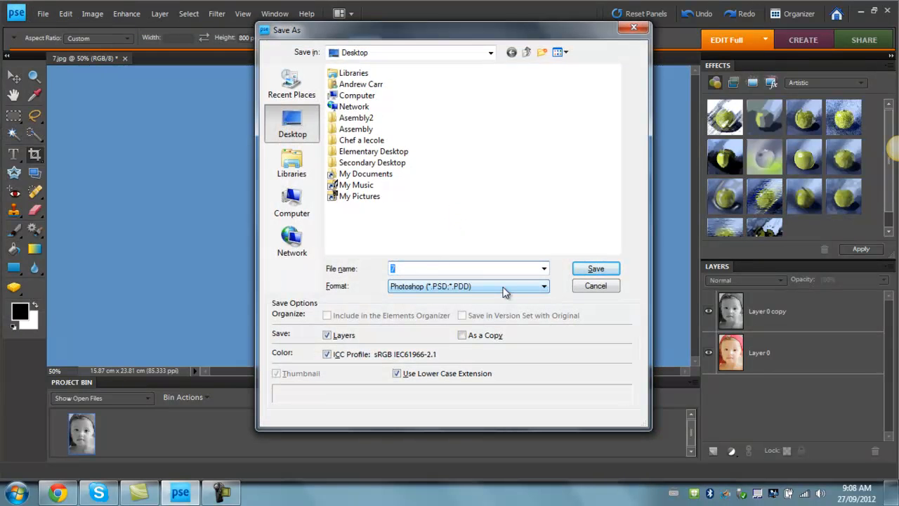
pyautogui.click(484, 289)
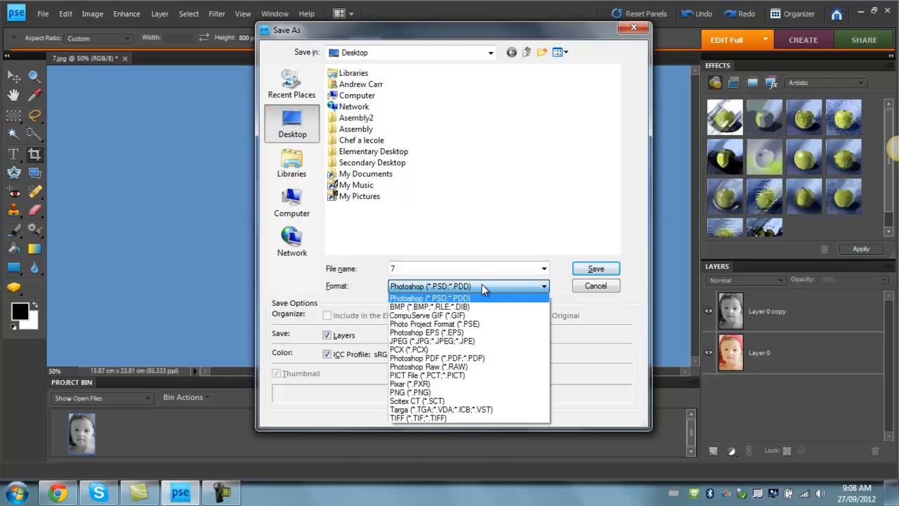
pyautogui.click(484, 341)
pyautogui.moveTo(441, 269); pyautogui.dragTo(372, 270)
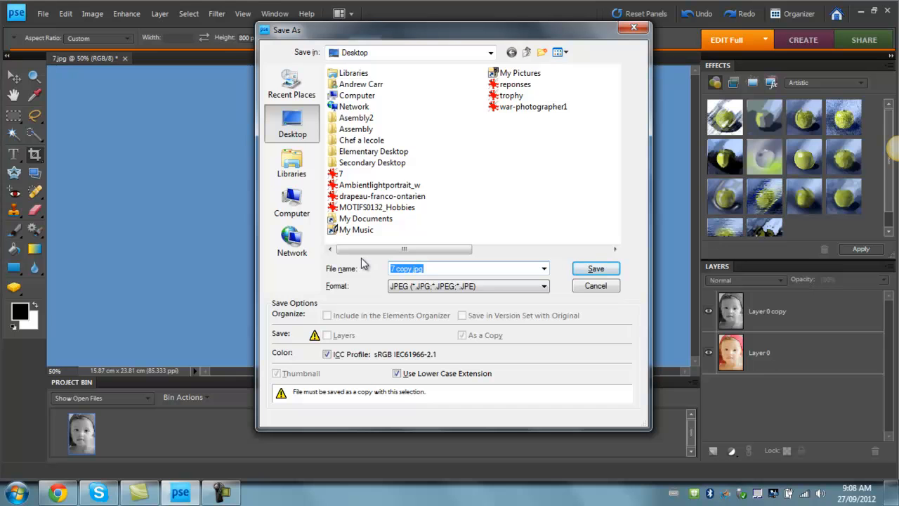
pyautogui.write('sidelightingportrait_w')
pyautogui.click(596, 268)
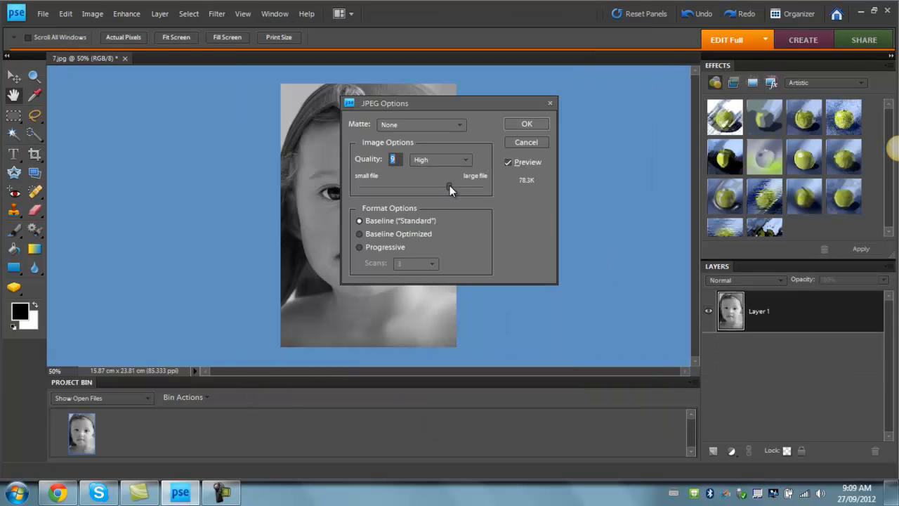
pyautogui.click(533, 123)
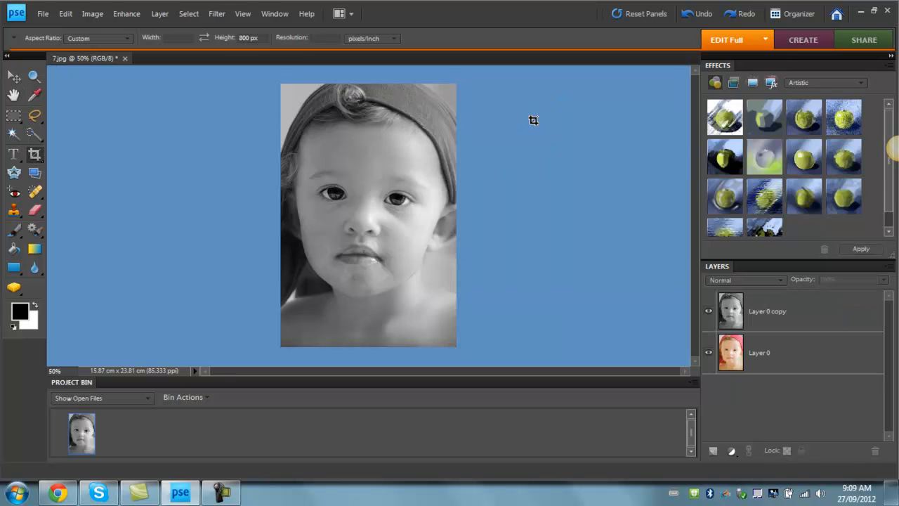